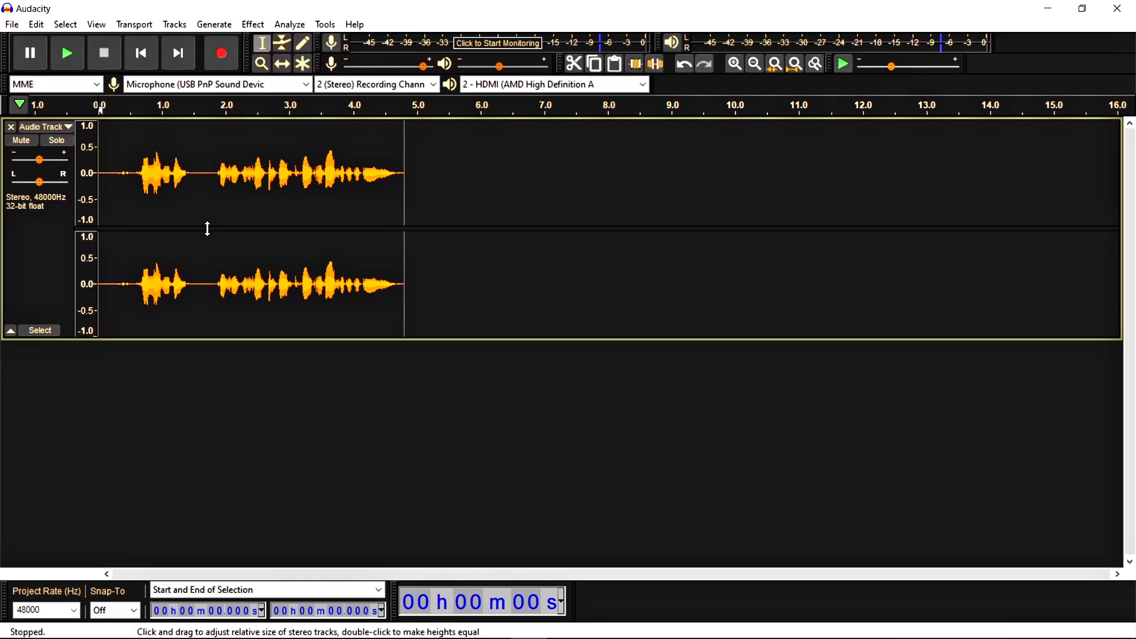
Select the whole audio track and open the Filter Curve EQ effect with the Defaults factory preset.
left_click(61, 250)
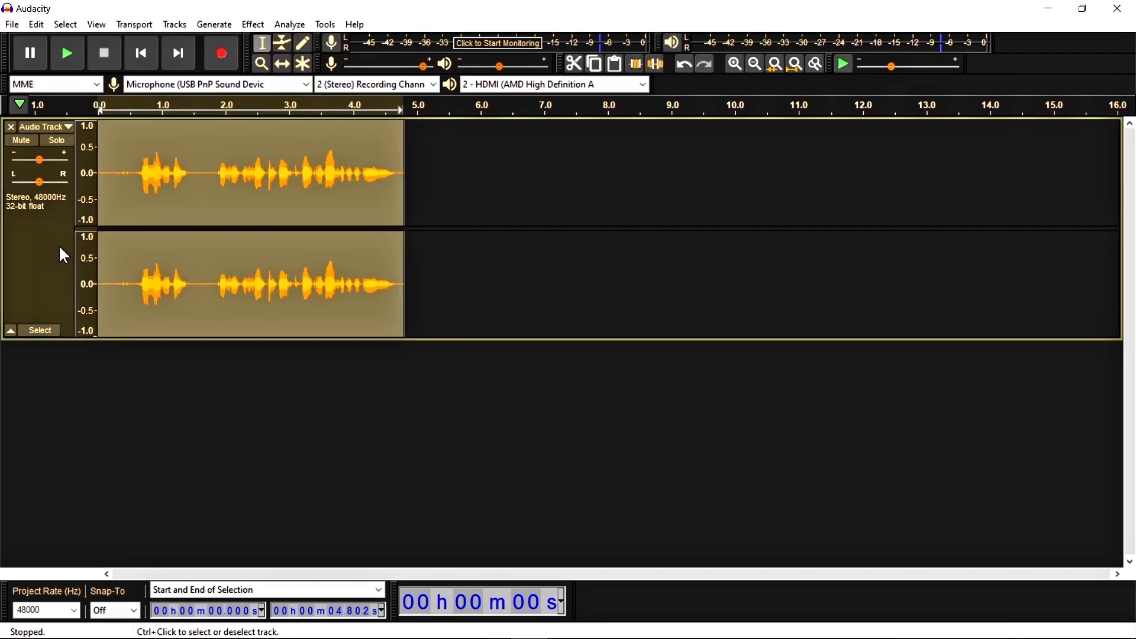
left_click(253, 24)
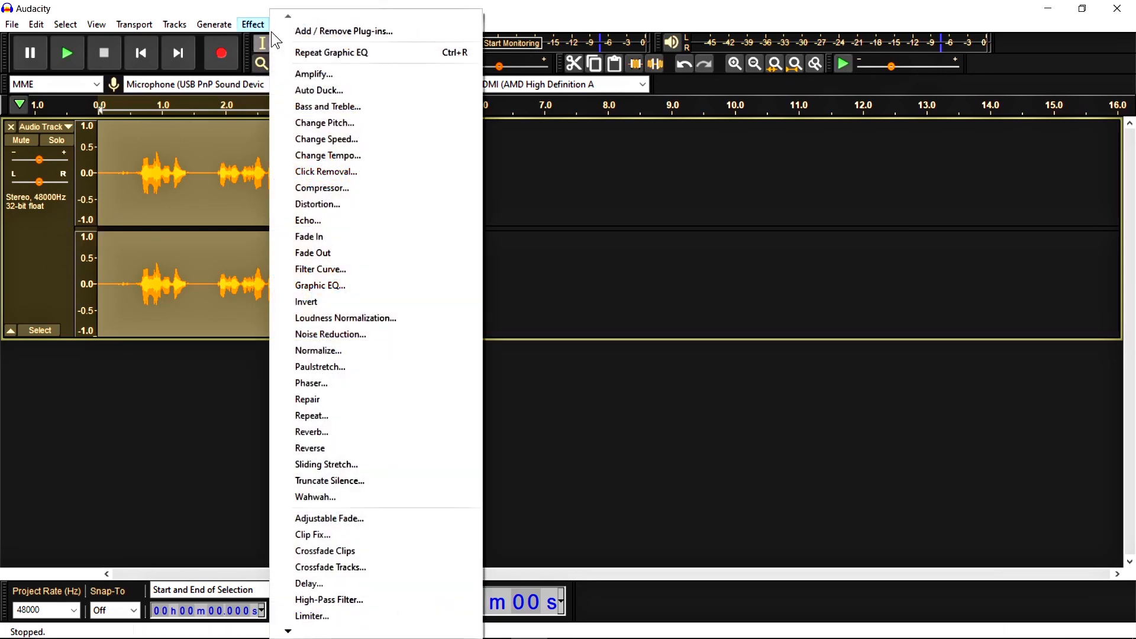
left_click(350, 271)
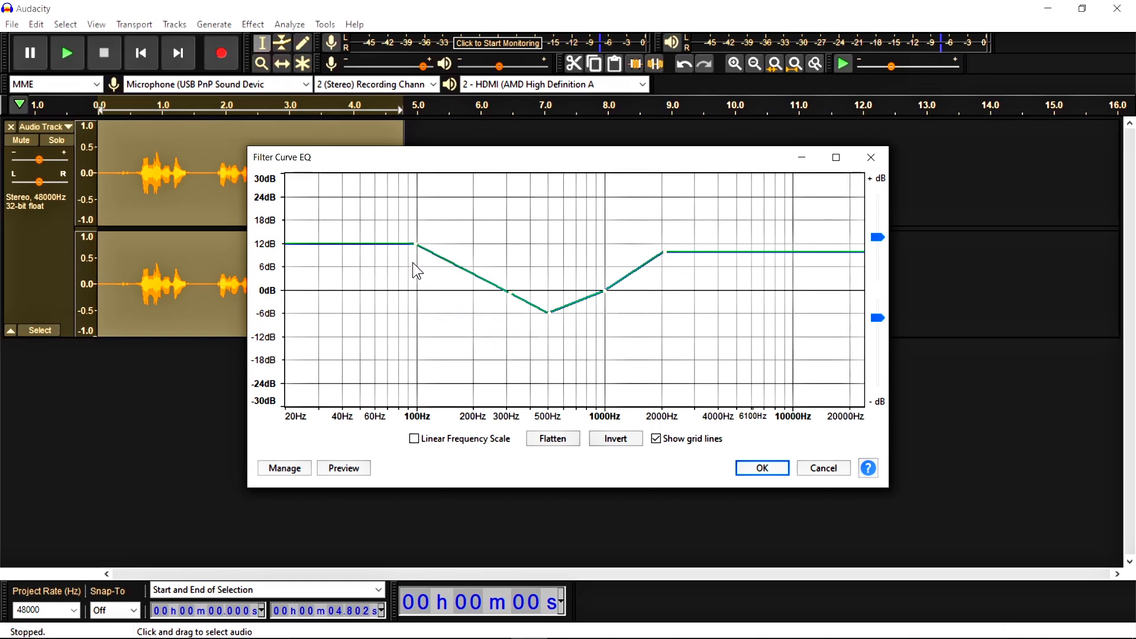
left_click(280, 471)
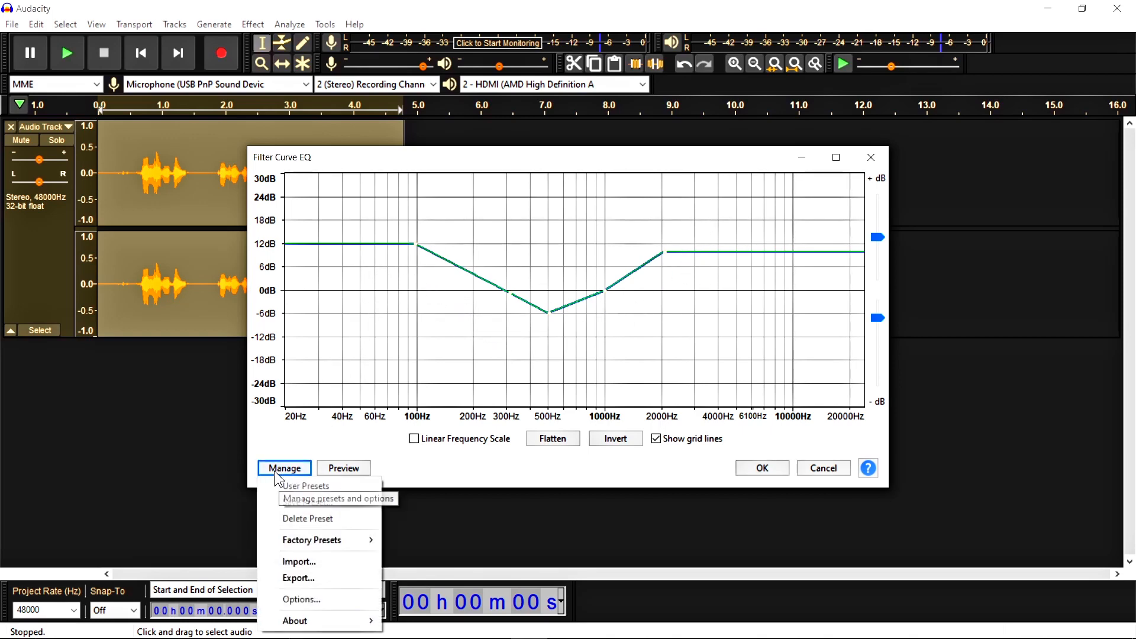
mouse_move(347, 546)
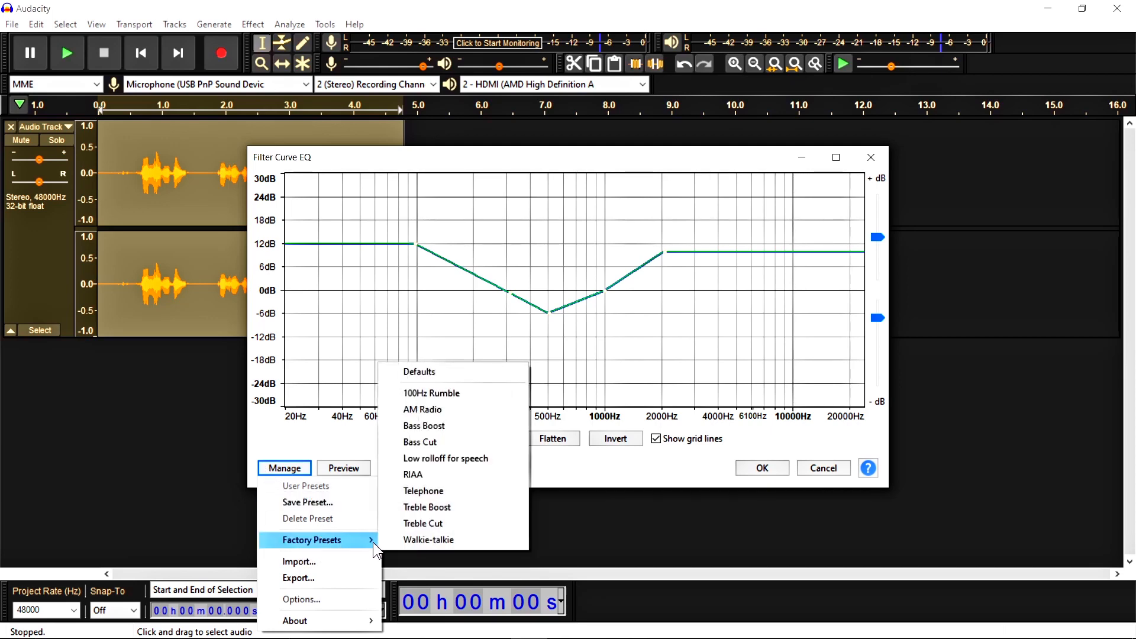
left_click(407, 372)
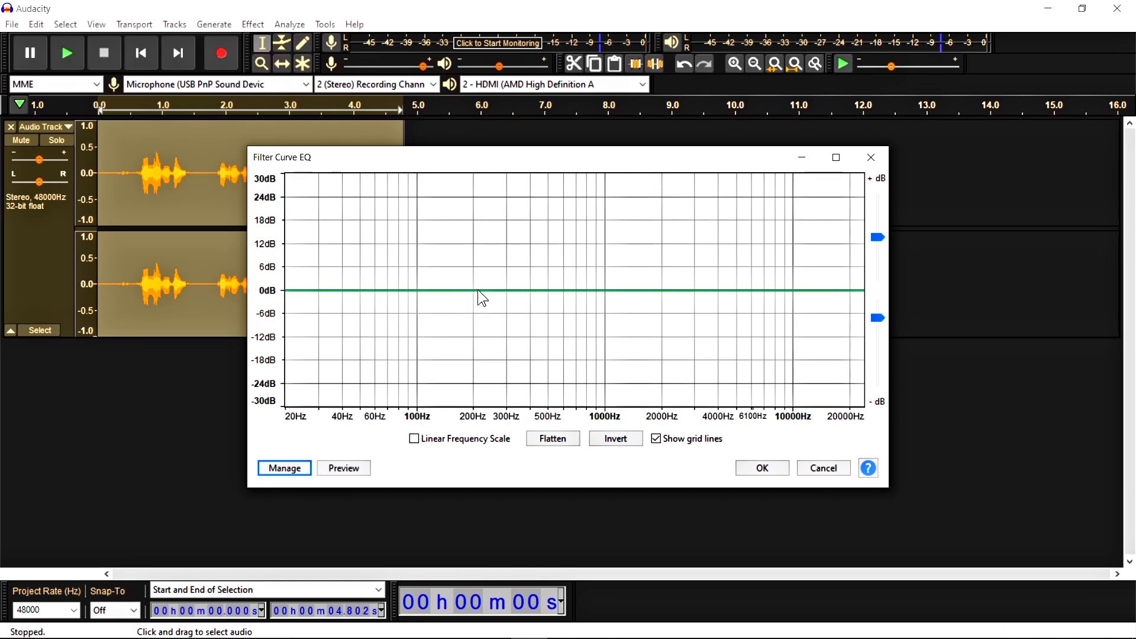
Anchor the filter curve at 0 dB near 300 Hz and raise it to about 12 dB at 100 Hz and below.
left_click(510, 291)
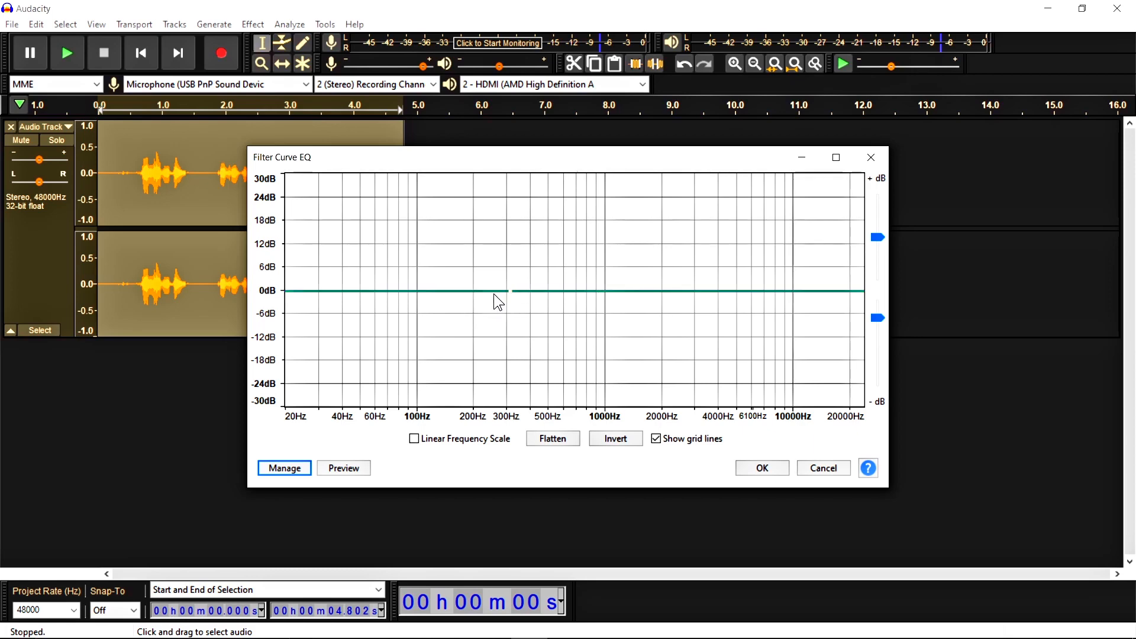
left_click(418, 291)
left_click_drag(419, 290, 416, 244)
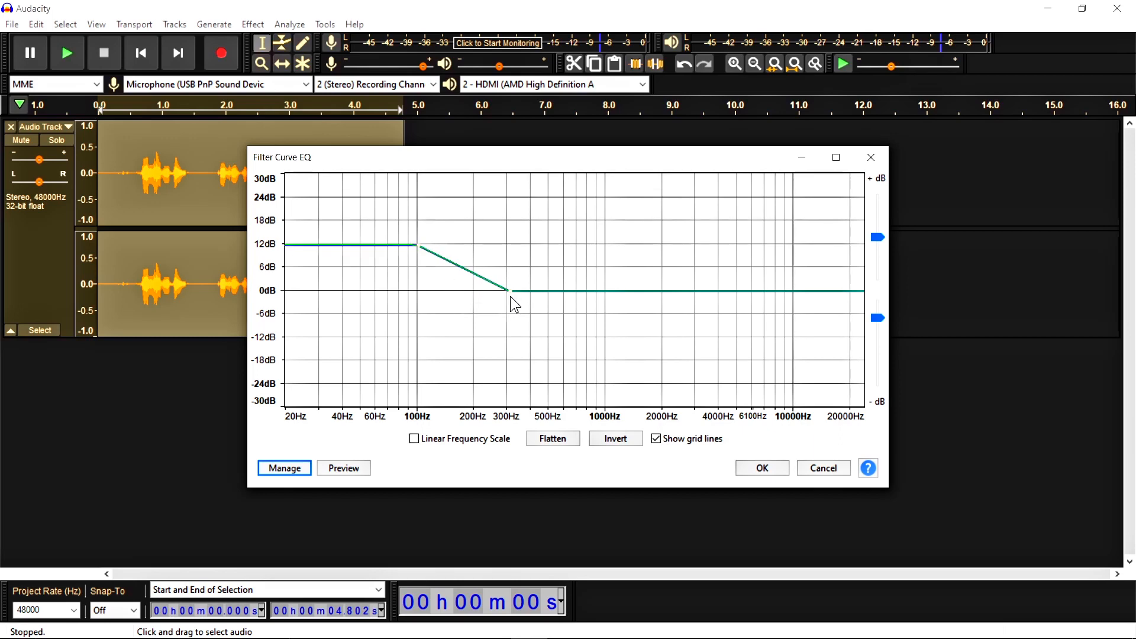
Anchor the curve at 0 dB at 1000 Hz, raise it to about 10 dB from 2000 Hz upward and dip it to about -6 dB at 500 Hz.
left_click(606, 290)
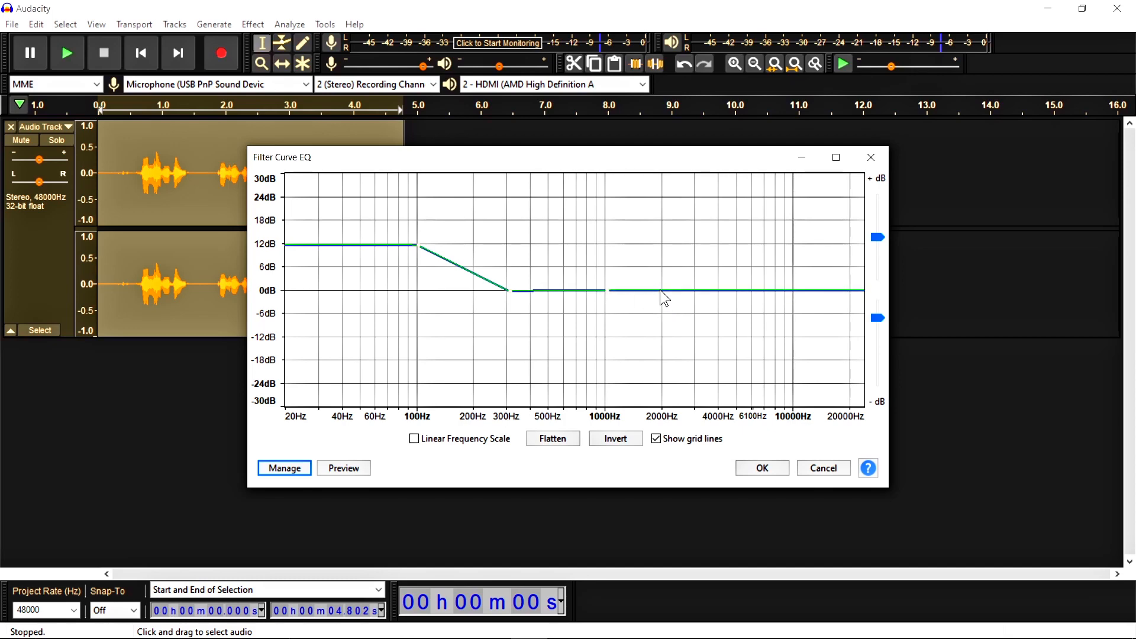
left_click_drag(662, 289, 661, 249)
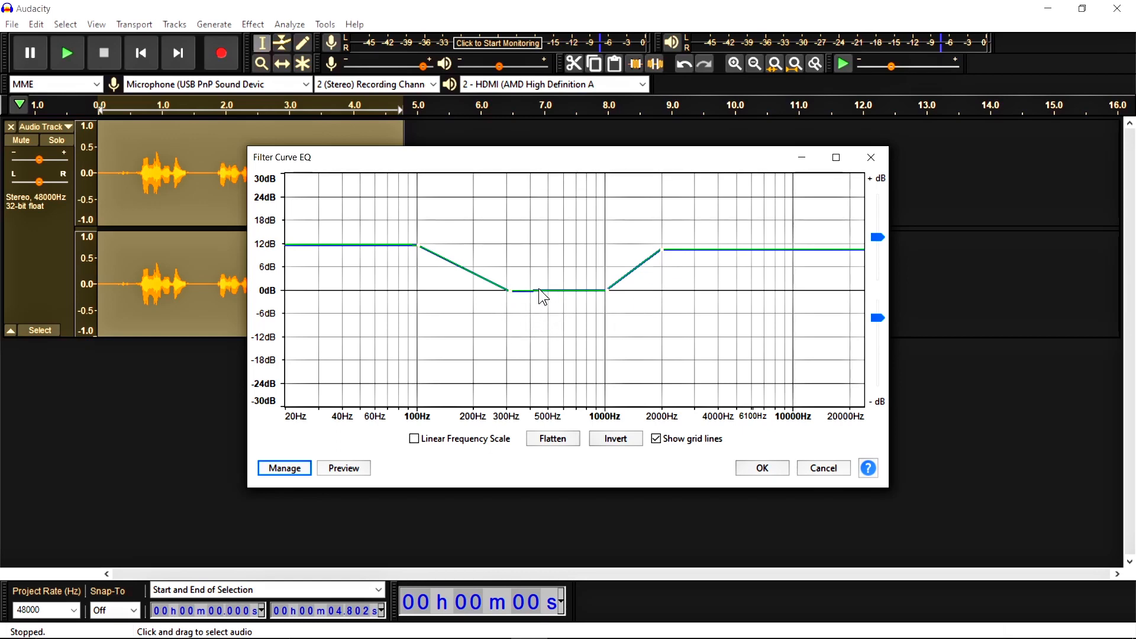
left_click_drag(550, 290, 541, 309)
Apply the filter curve to the selected audio and play the result from the beginning.
left_click(769, 470)
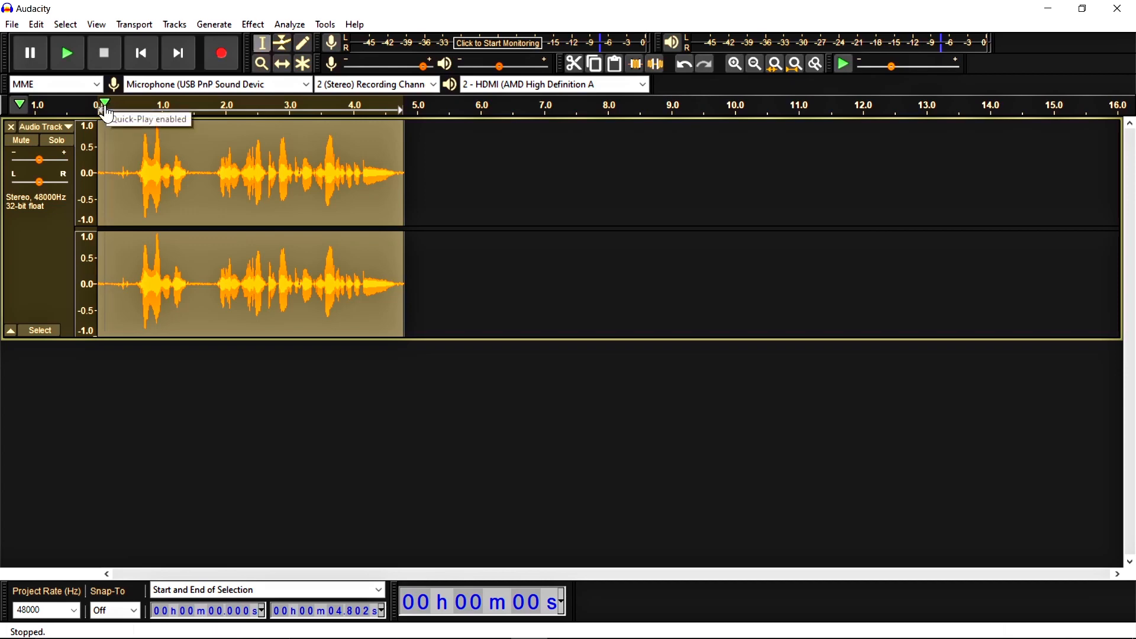
left_click(104, 107)
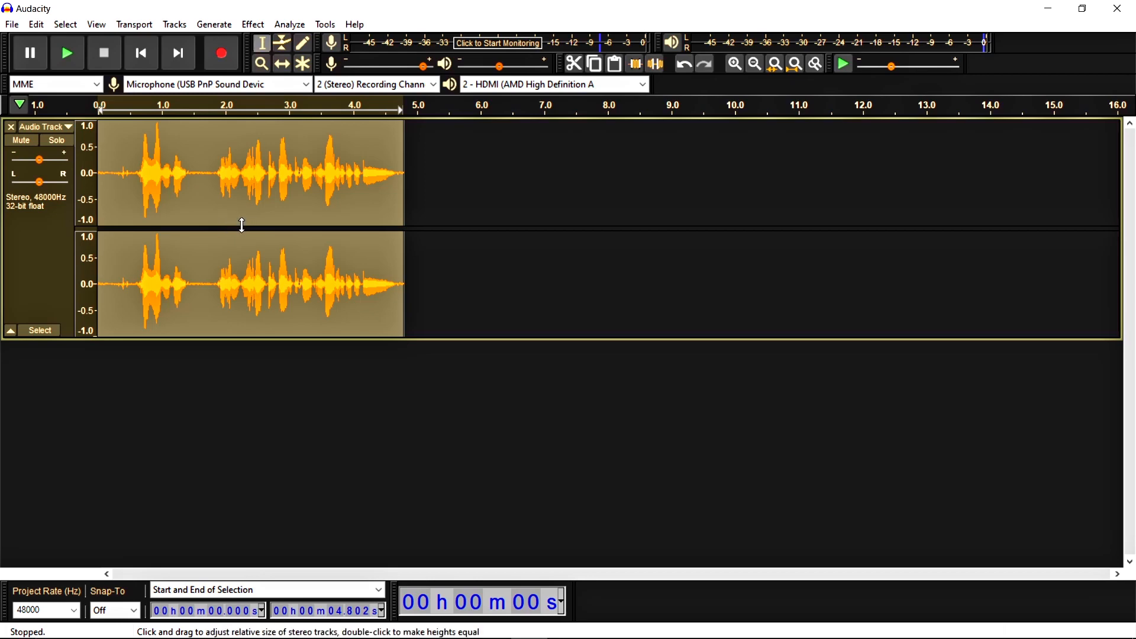
Reopen Filter Curve EQ, review its factory presets and close it without applying anything.
left_click(253, 27)
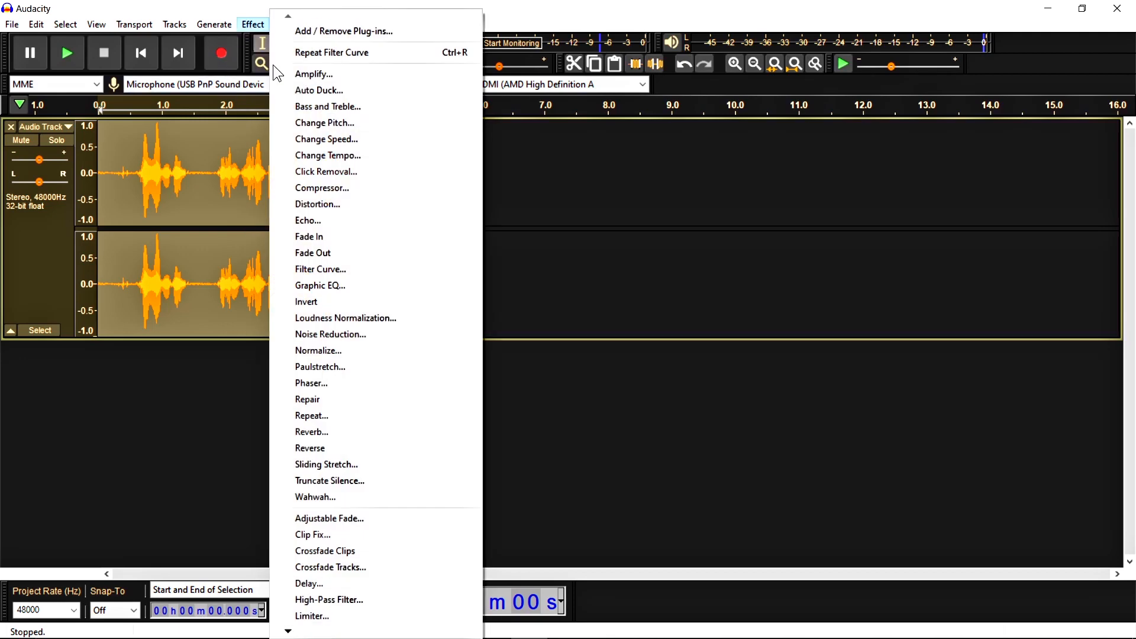
left_click(381, 274)
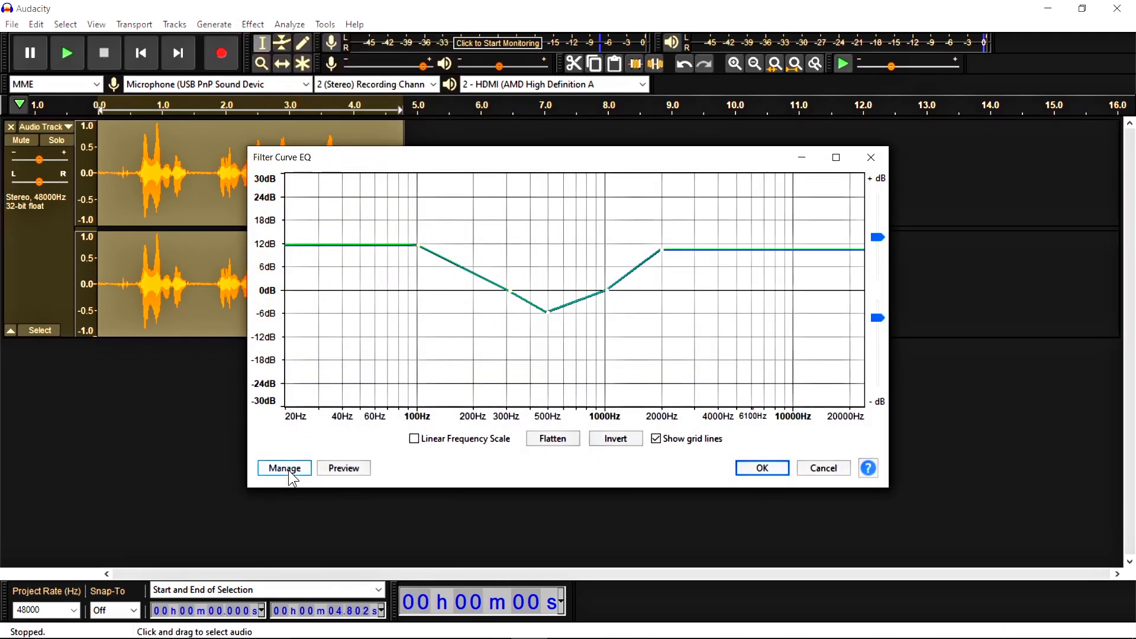
left_click(290, 473)
mouse_move(323, 542)
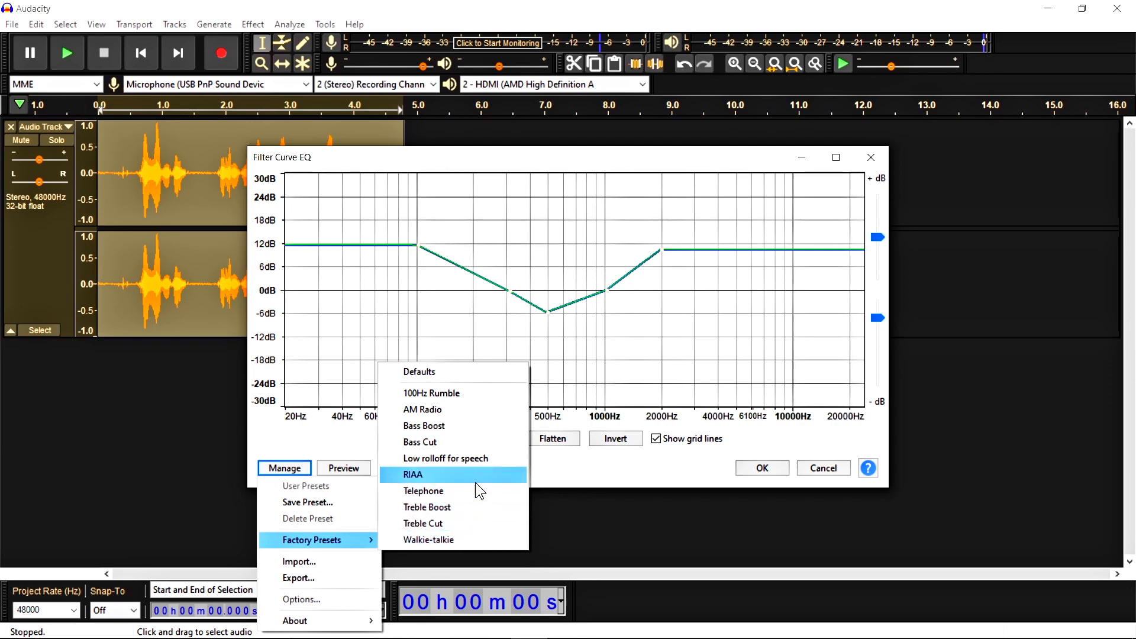
left_click(569, 506)
left_click(870, 159)
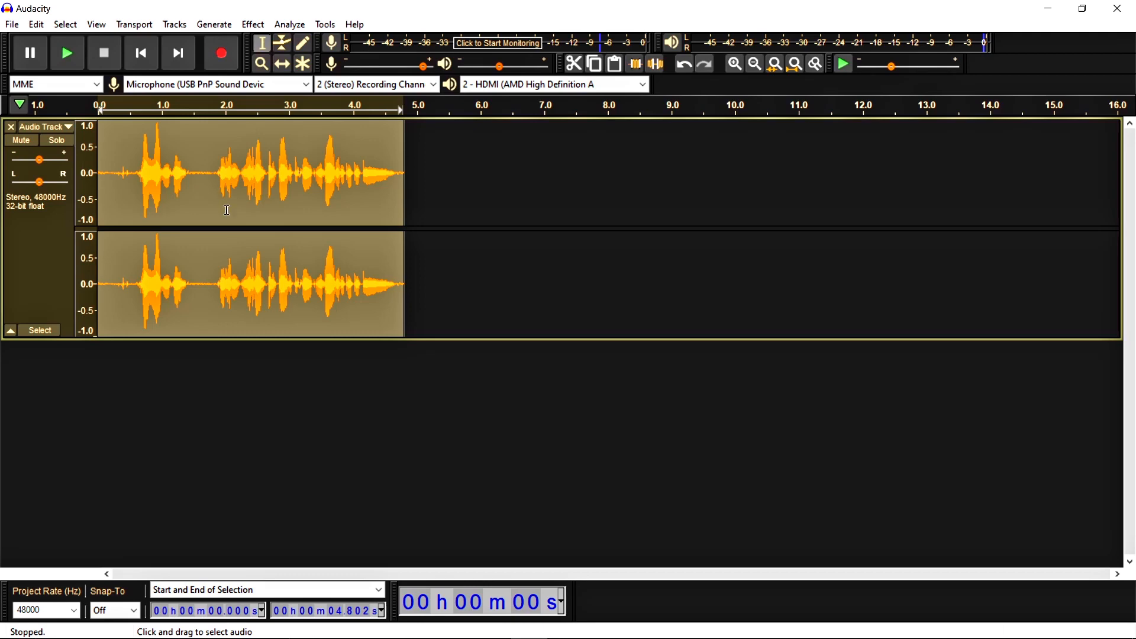
Undo the applied filter curve and open the Graphic EQ effect with the Defaults factory preset.
key("space")
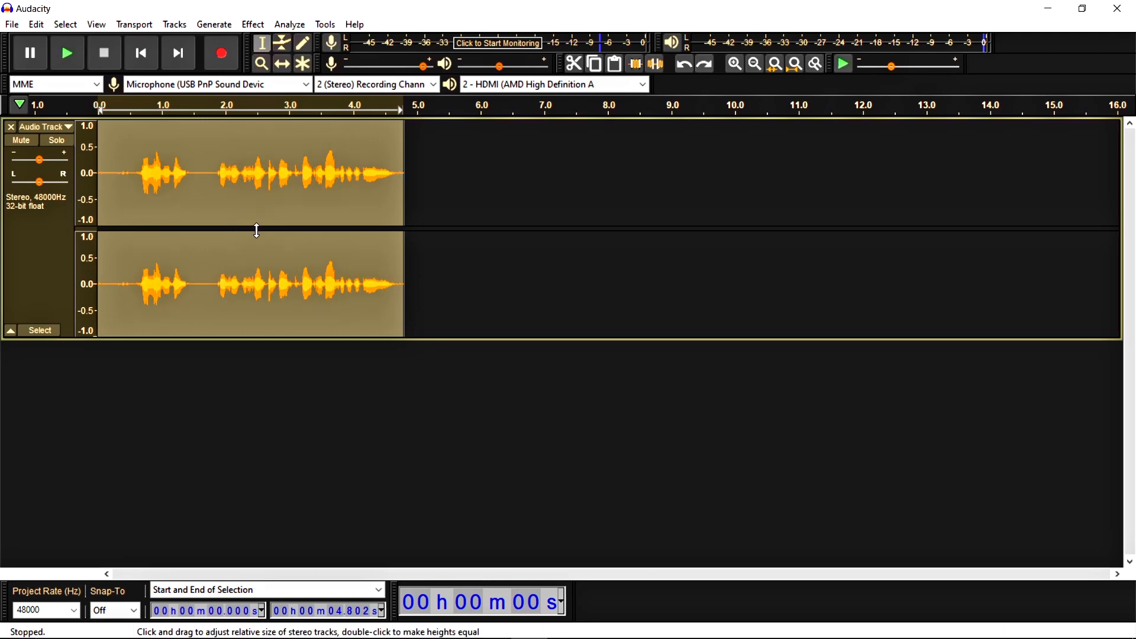
left_click(254, 24)
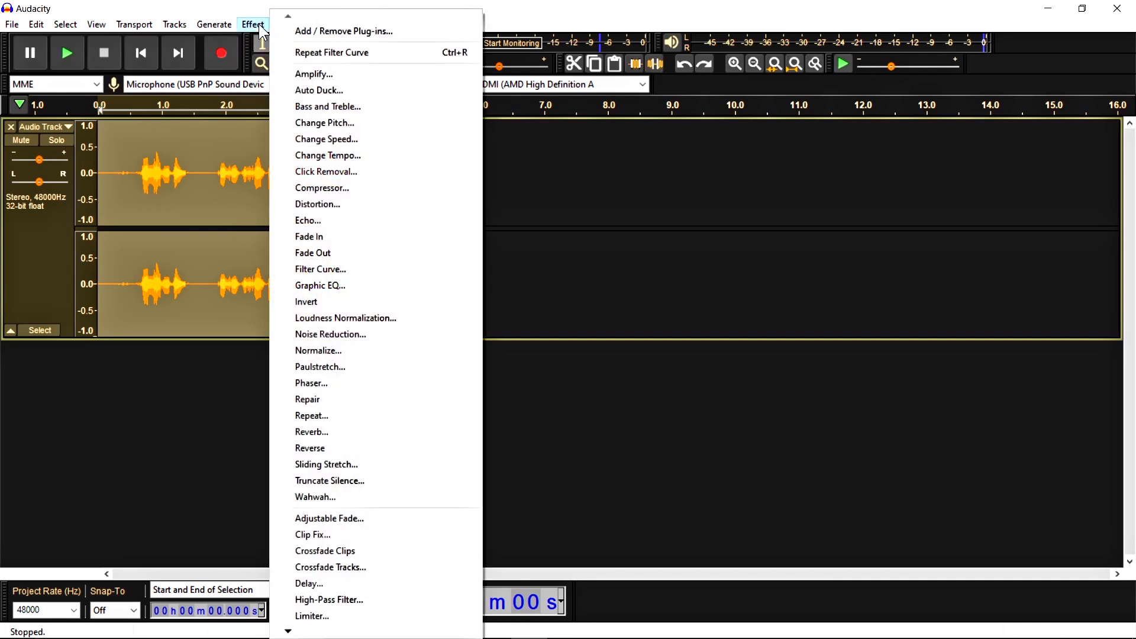
left_click(375, 286)
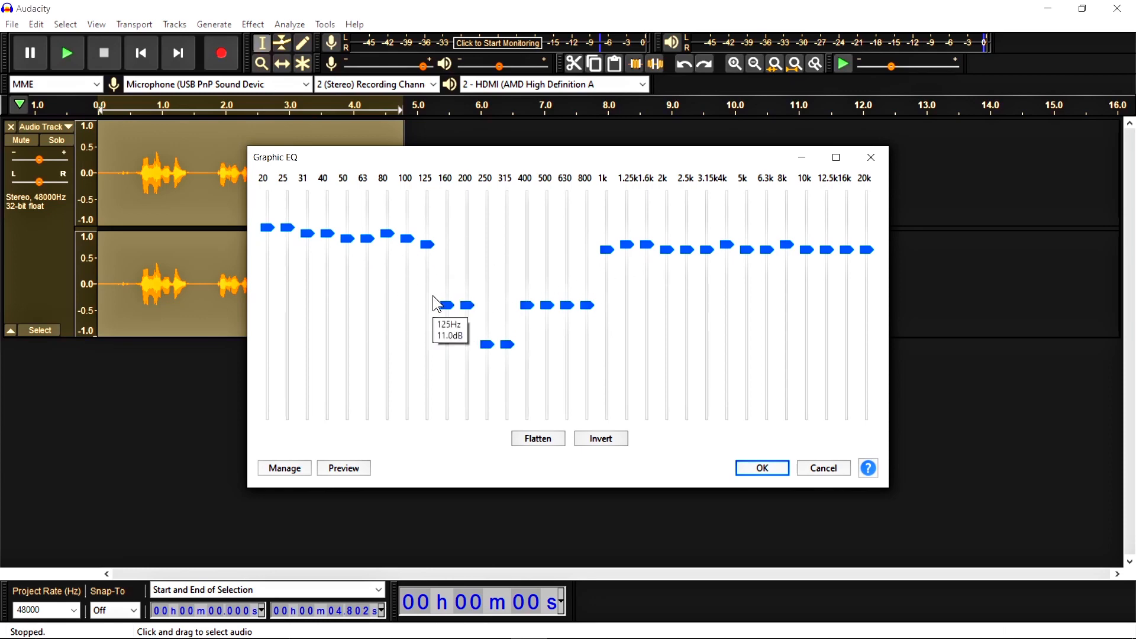
left_click(285, 465)
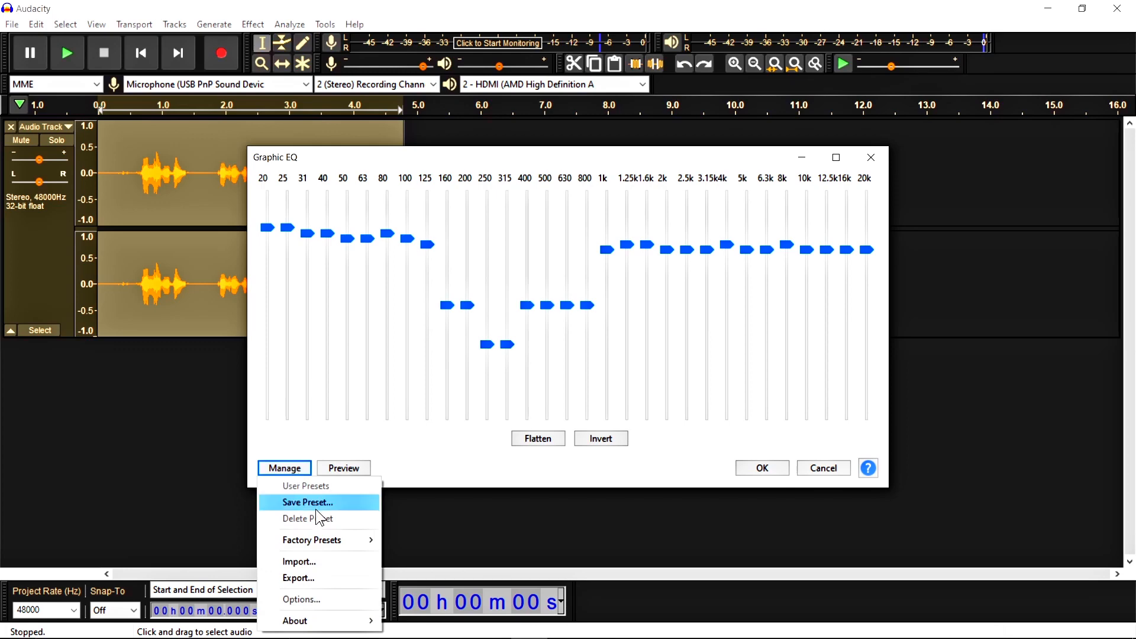
mouse_move(326, 541)
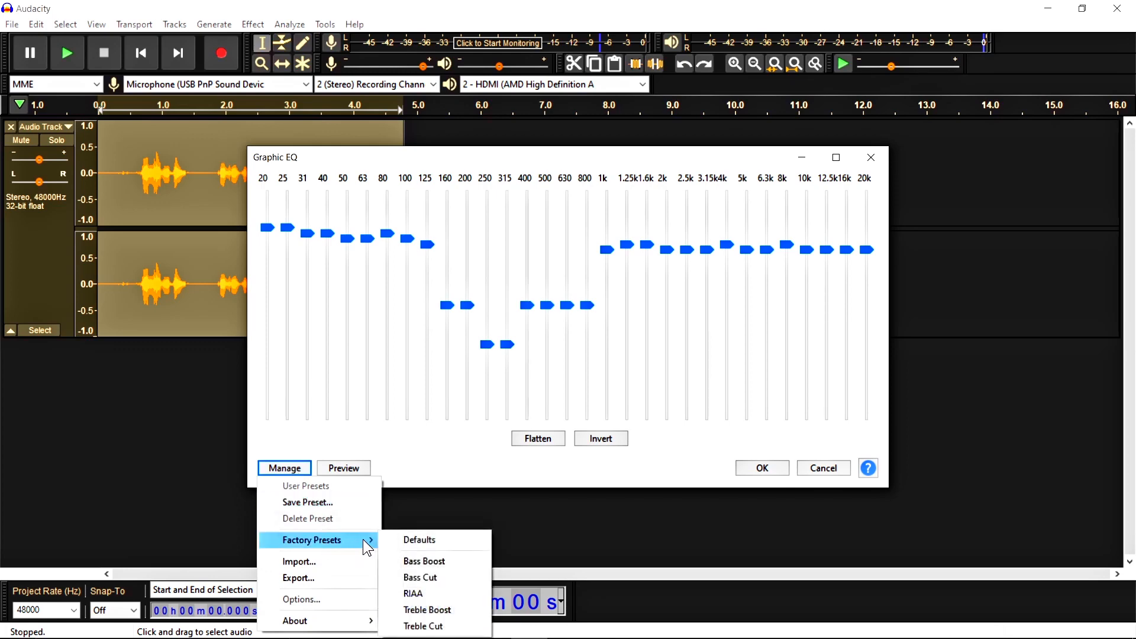
left_click(396, 539)
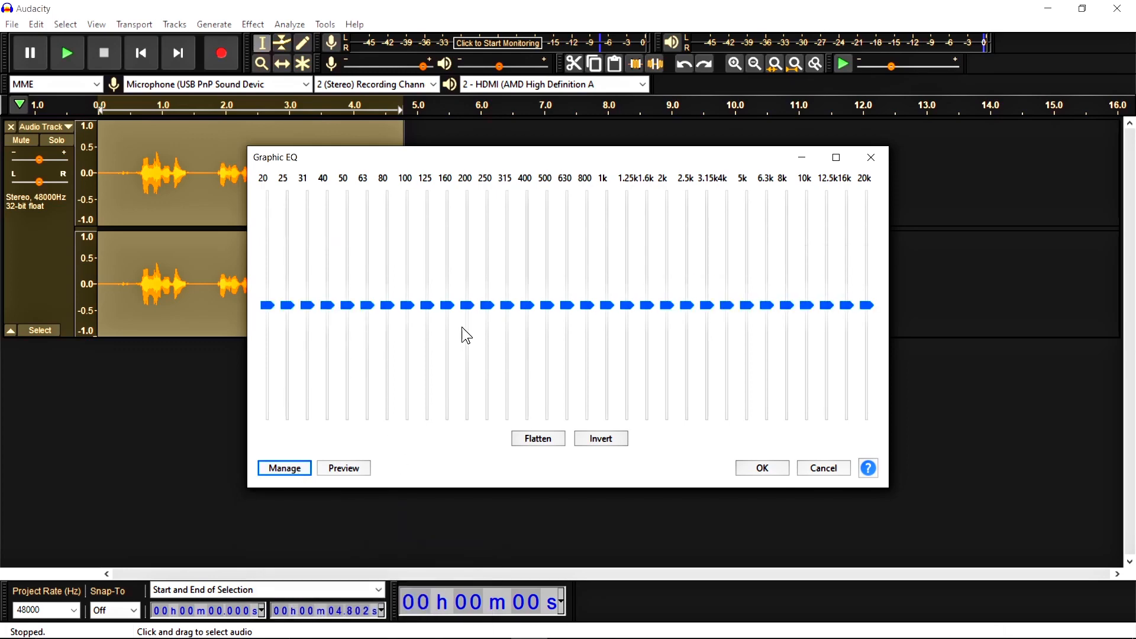
Boost the bass bands: 20 to 31 Hz to about 15 dB, 40 to 63 Hz to about 14 dB and 80 to 125 Hz to about 13 dB.
mouse_move(537, 320)
mouse_move(275, 310)
left_click_drag(273, 310, 273, 219)
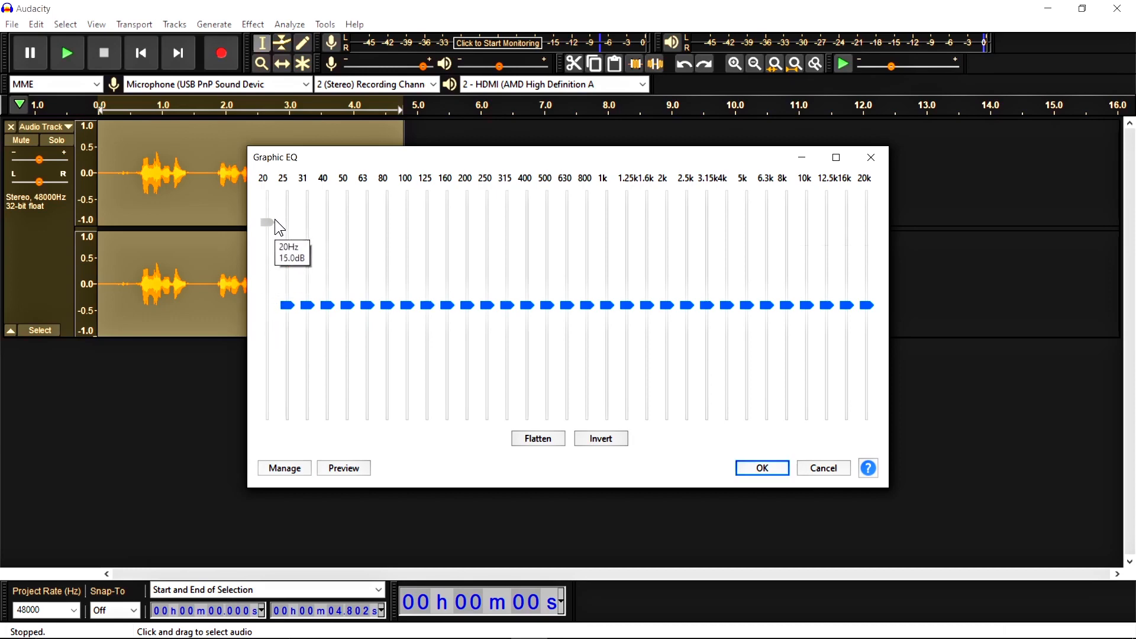
left_click_drag(292, 314, 314, 222)
left_click_drag(328, 306, 332, 227)
left_click_drag(348, 303, 367, 229)
left_click_drag(388, 306, 396, 234)
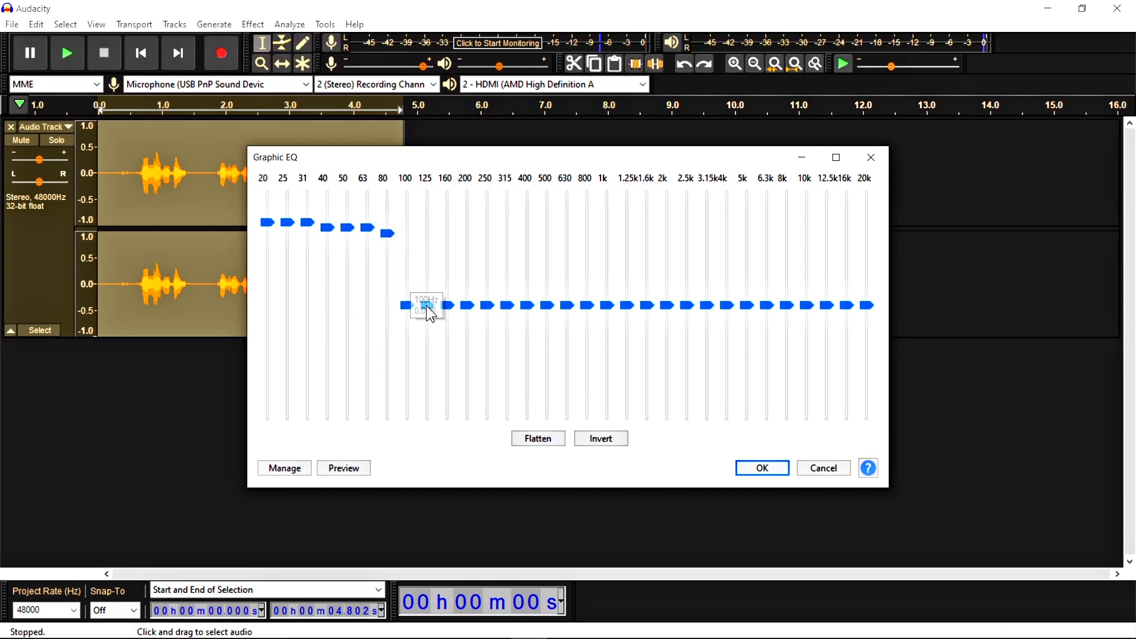
left_click_drag(428, 306, 428, 230)
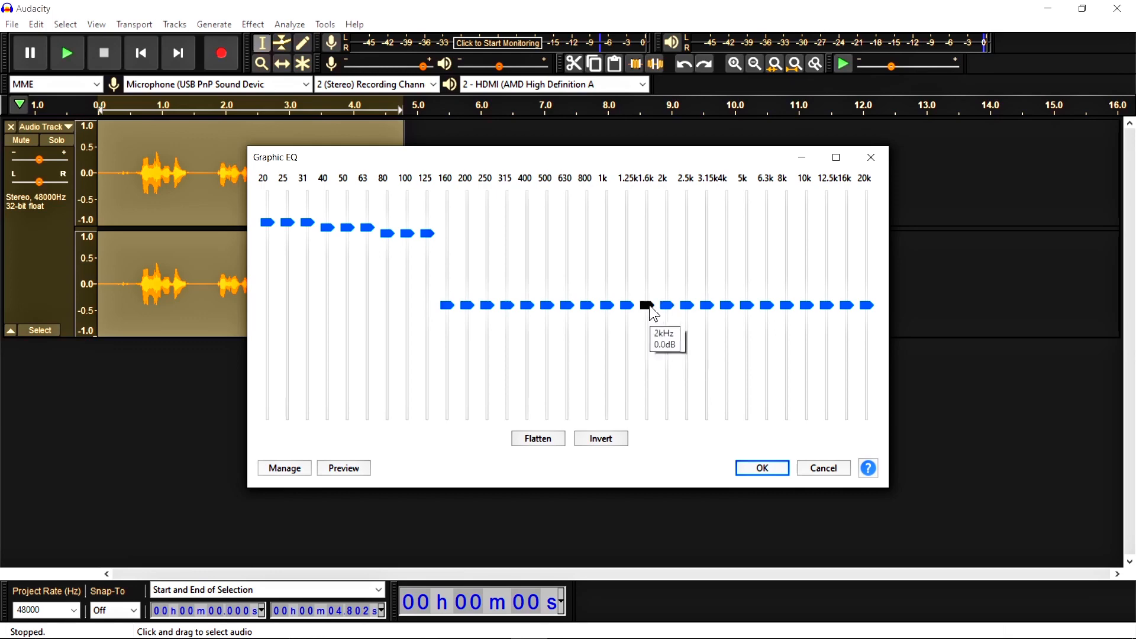
Raise the bands from 1.6 kHz to 20 kHz to about 11 to 12 dB and lower the 315 Hz band below 0 dB.
left_click_drag(647, 305, 654, 241)
left_click_drag(669, 306, 669, 239)
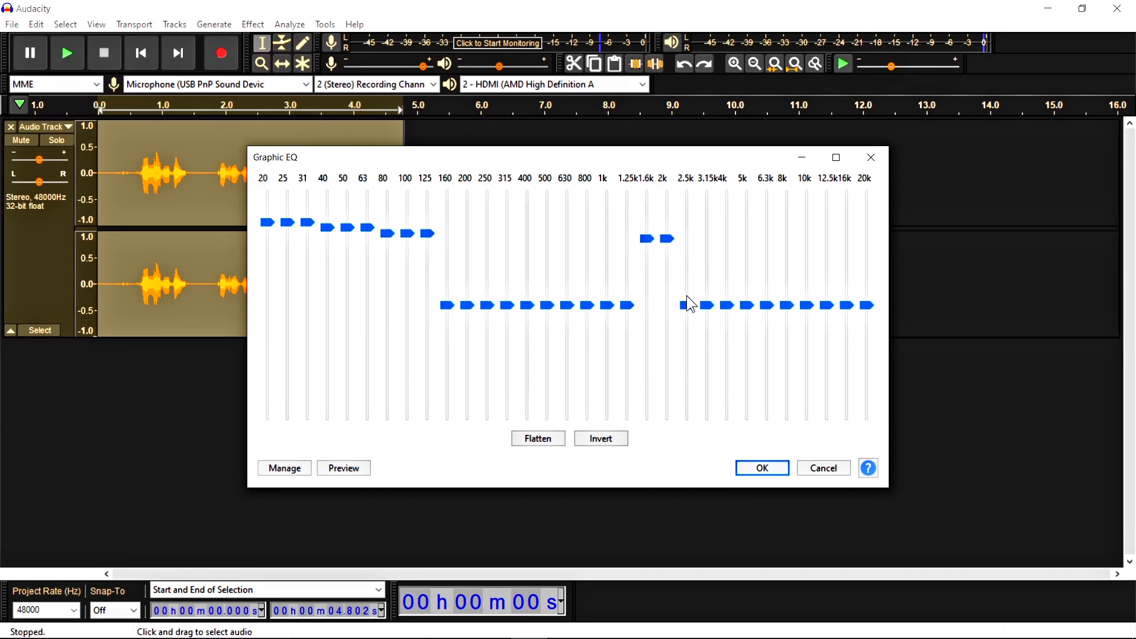
left_click_drag(685, 306, 687, 240)
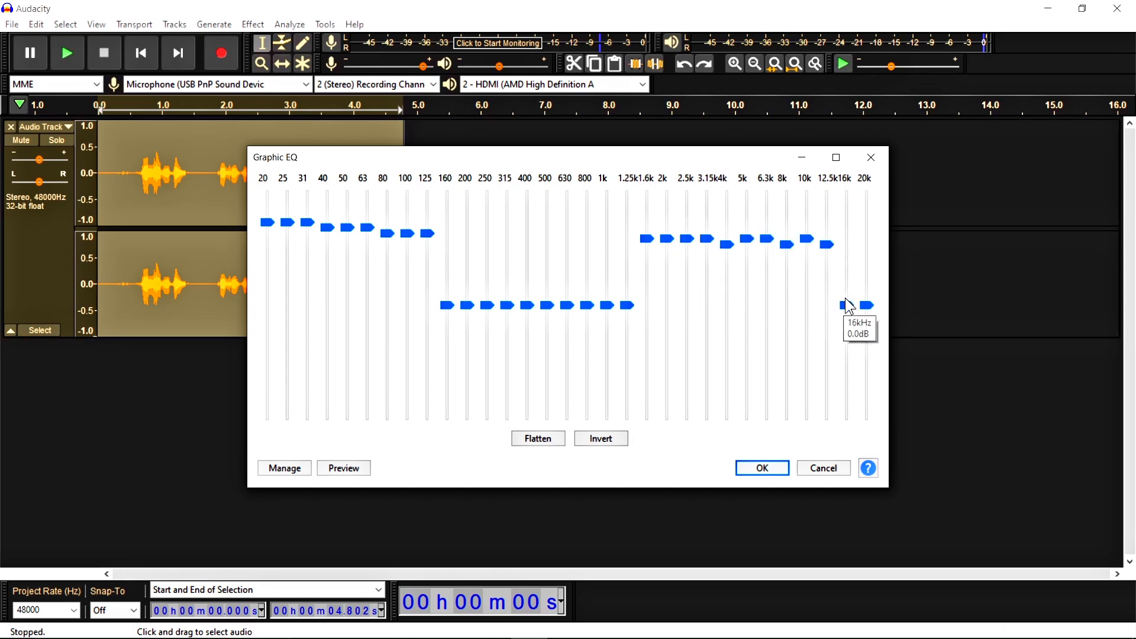
left_click_drag(848, 306, 847, 239)
left_click_drag(865, 297, 864, 239)
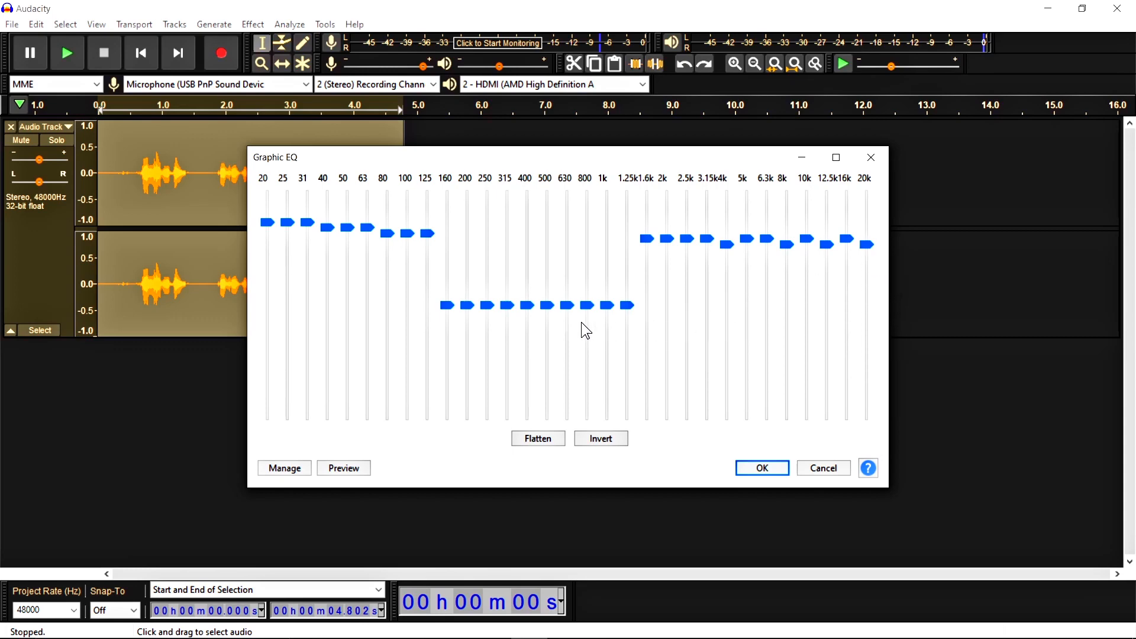
left_click_drag(507, 305, 520, 350)
Apply the graphic EQ settings to the selected audio and play the processed track from the beginning.
left_click(771, 468)
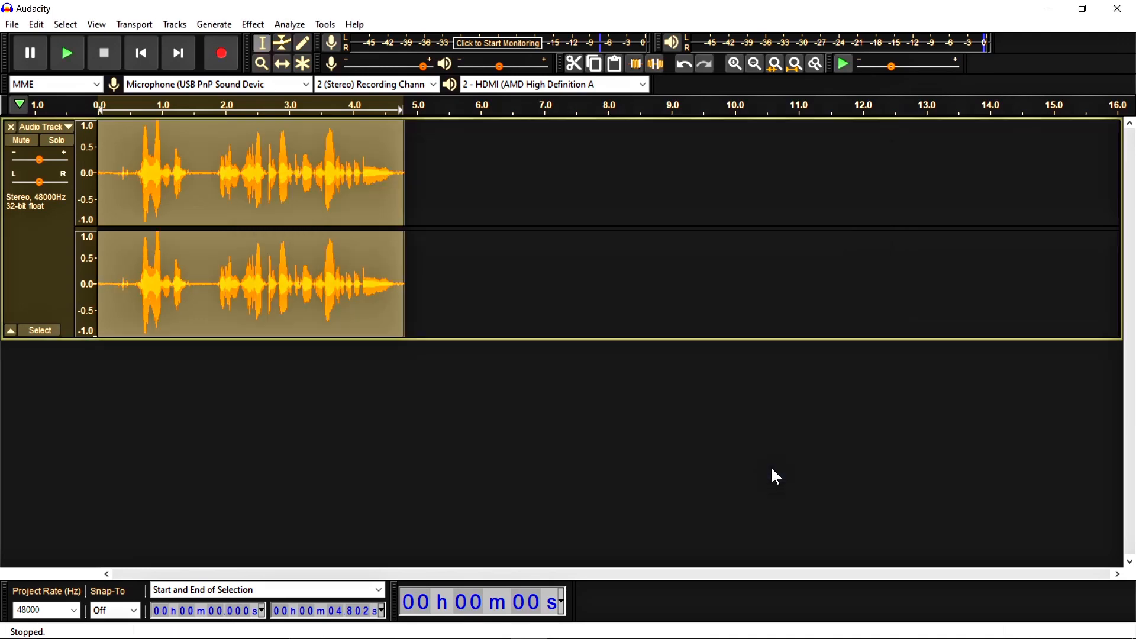
left_click(103, 103)
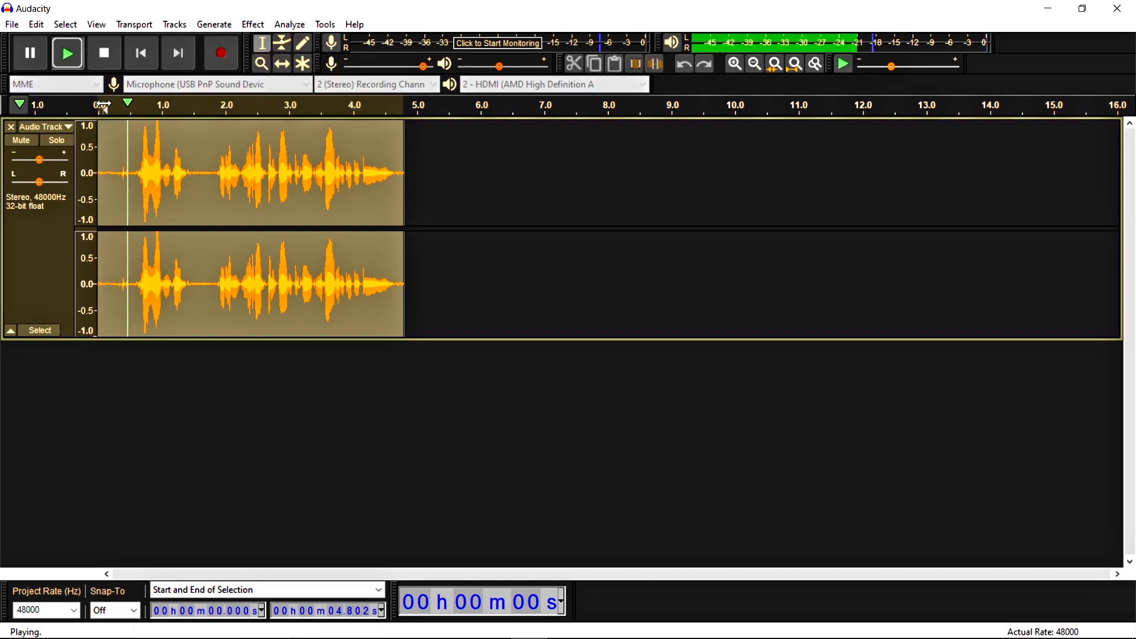